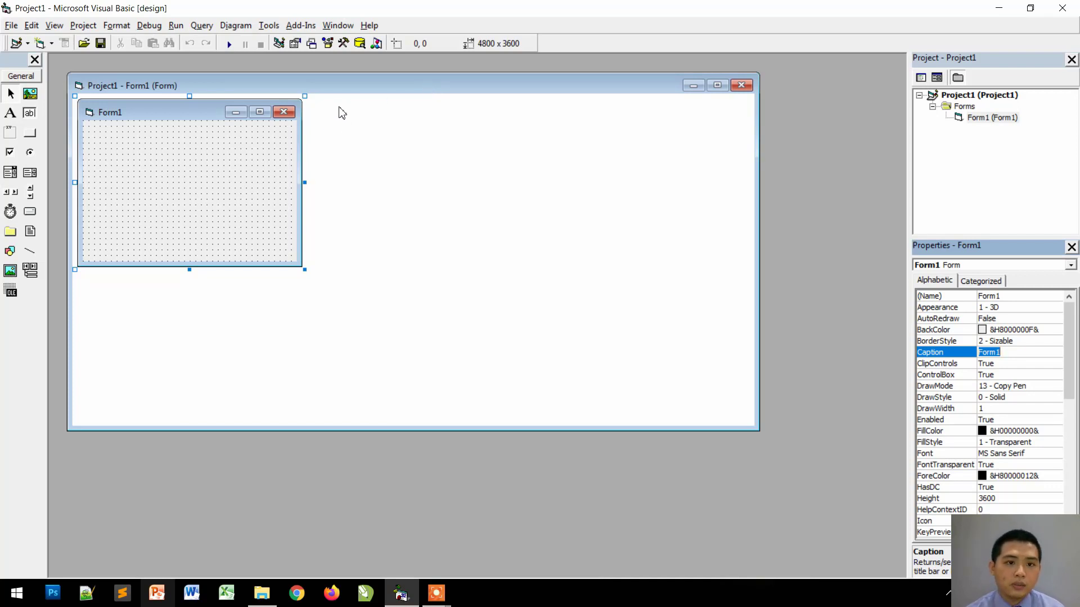
- Draw a text box about 1455 x 735 in the upper middle of Form1
left_click(29, 114)
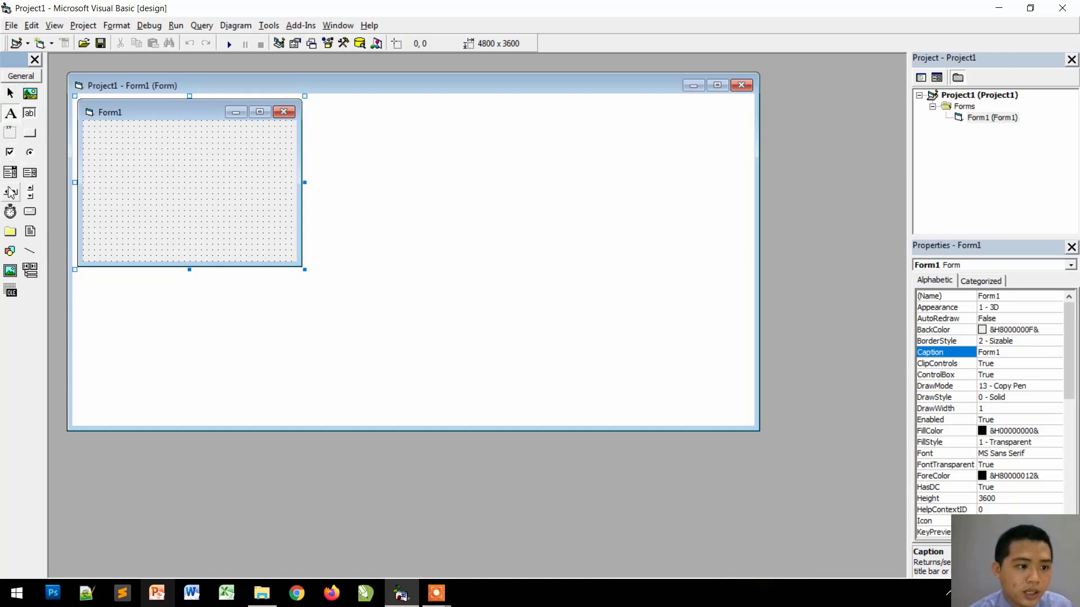
left_click(30, 116)
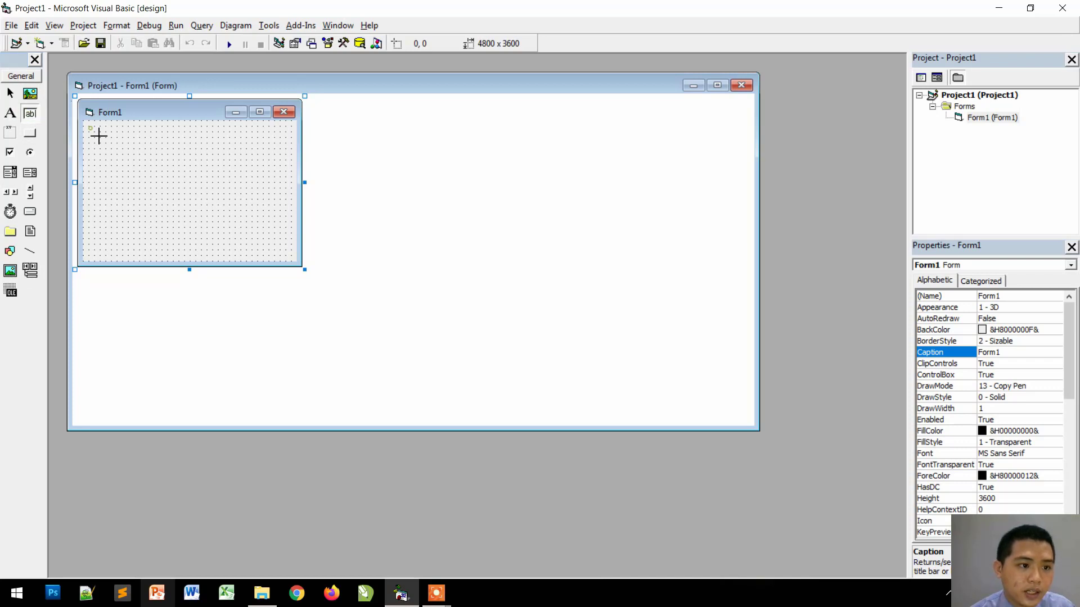
left_click_drag(113, 150, 210, 176)
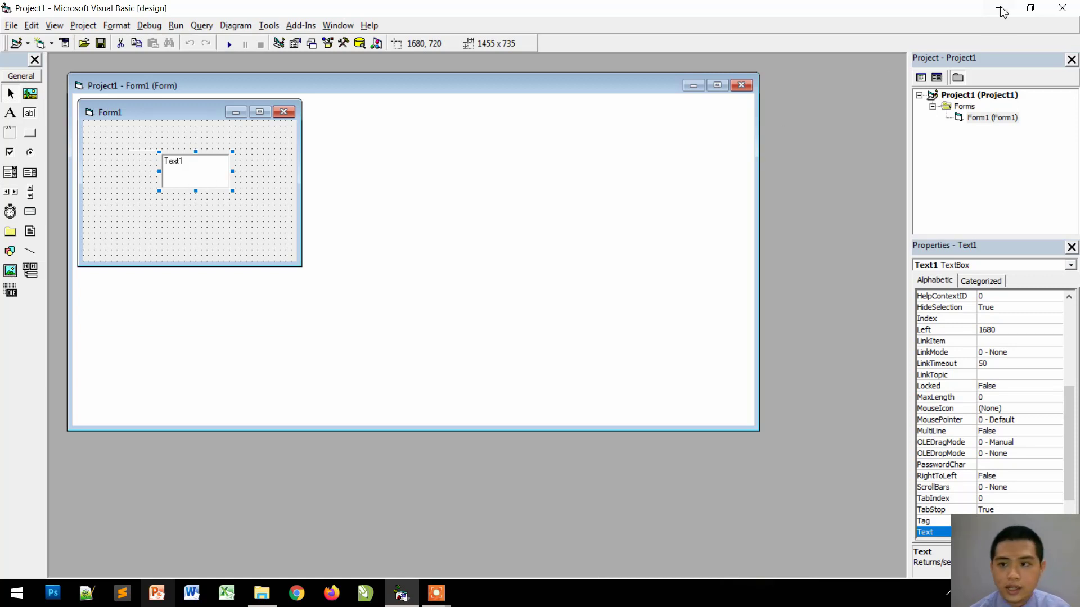
- Close Visual Basic without saving the changes to Project1 and Form1
left_click(1060, 11)
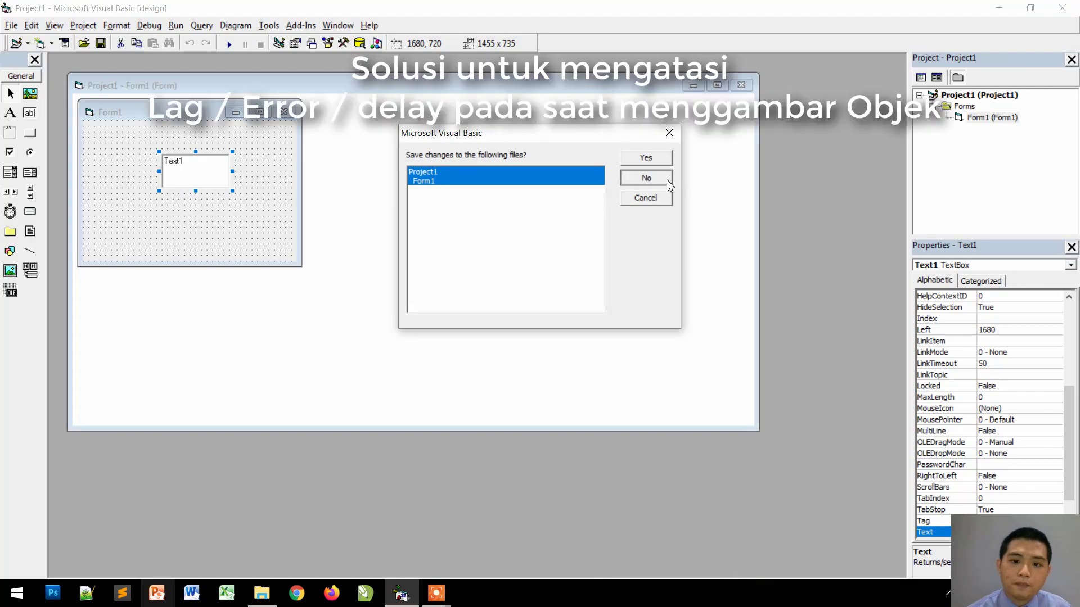
left_click(668, 181)
left_click(924, 174)
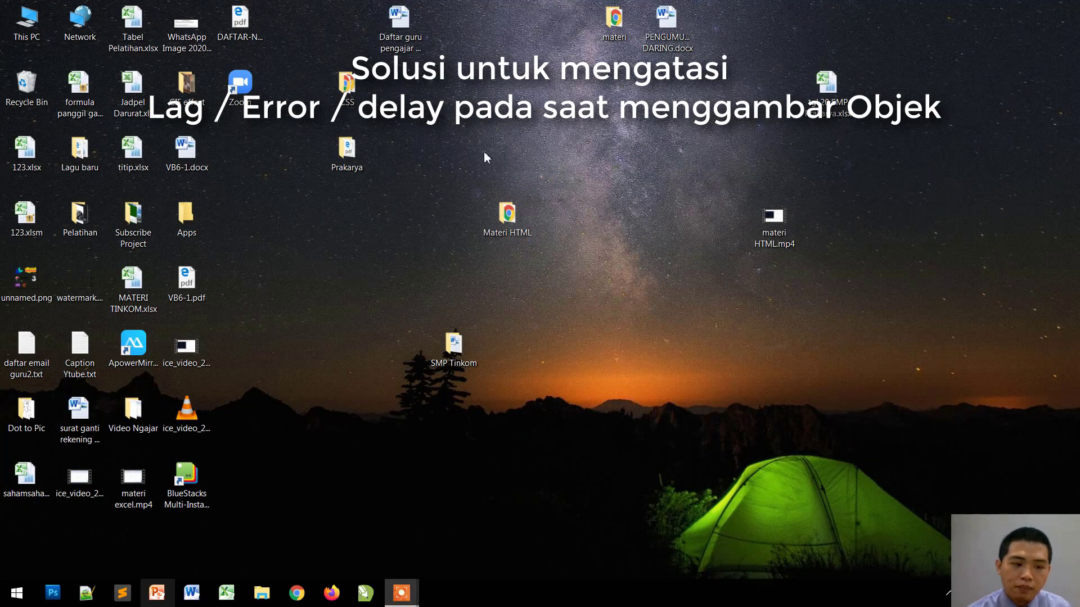
left_click(17, 593)
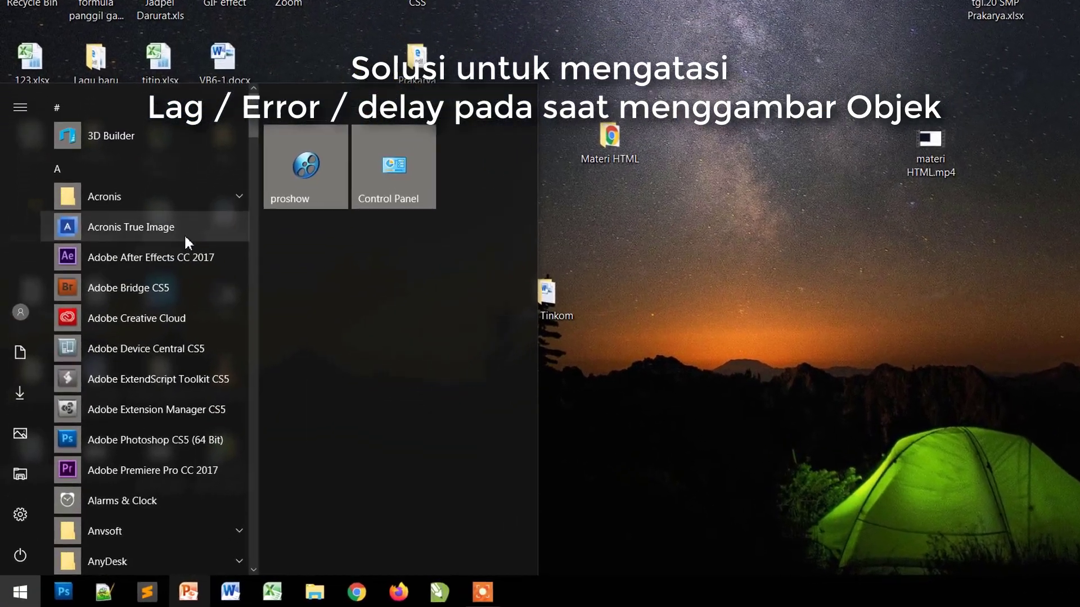
left_click_drag(253, 118, 266, 270)
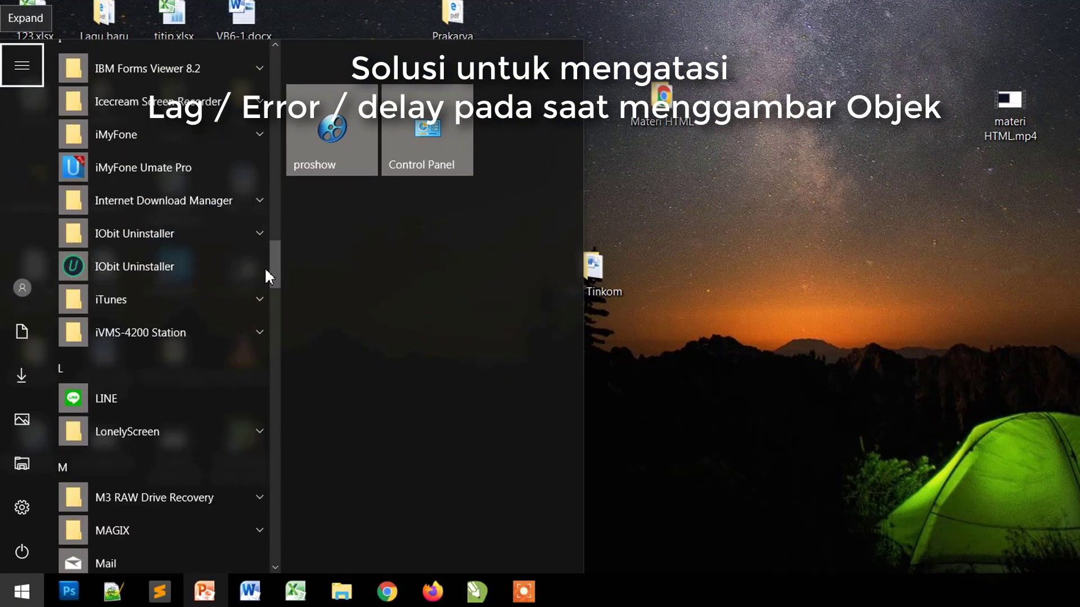
key("Escape")
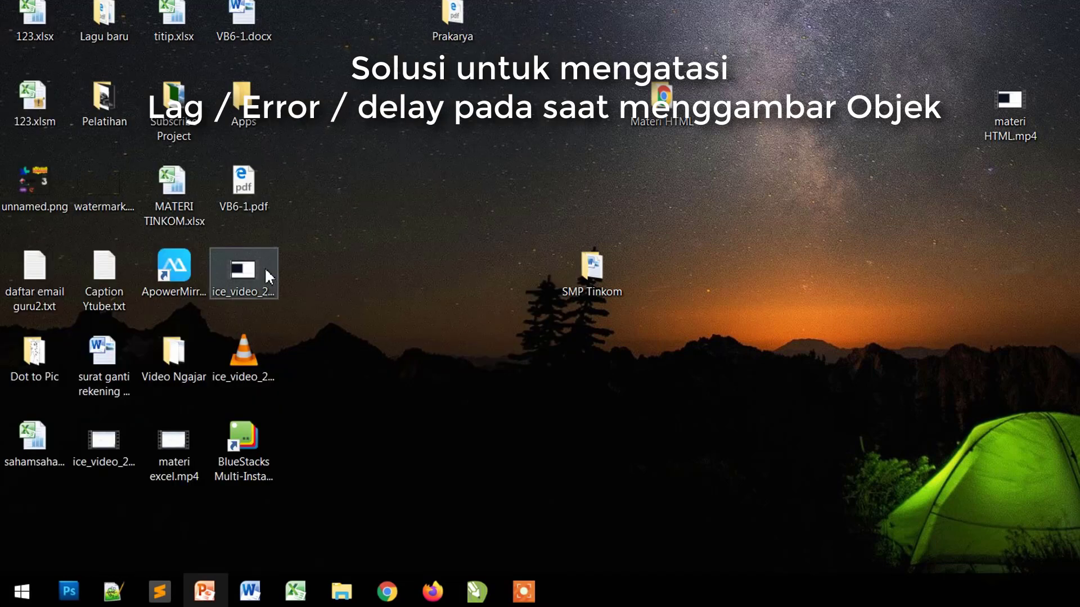
- Search Windows for "visua" and open the file location of Microsoft Visual Basic 6.0
key("super")
type("visua")
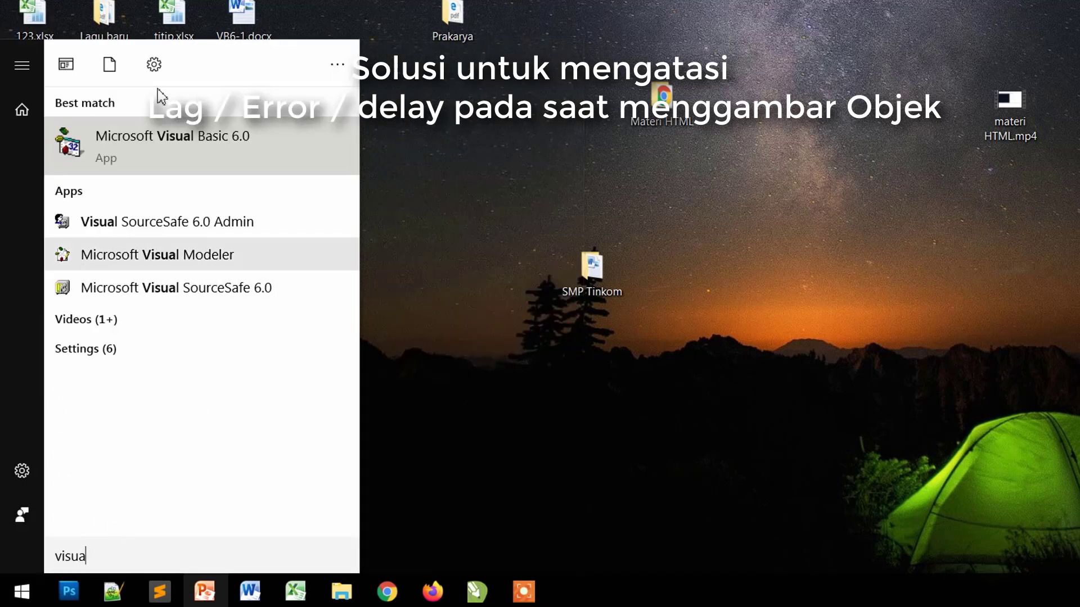
right_click(167, 144)
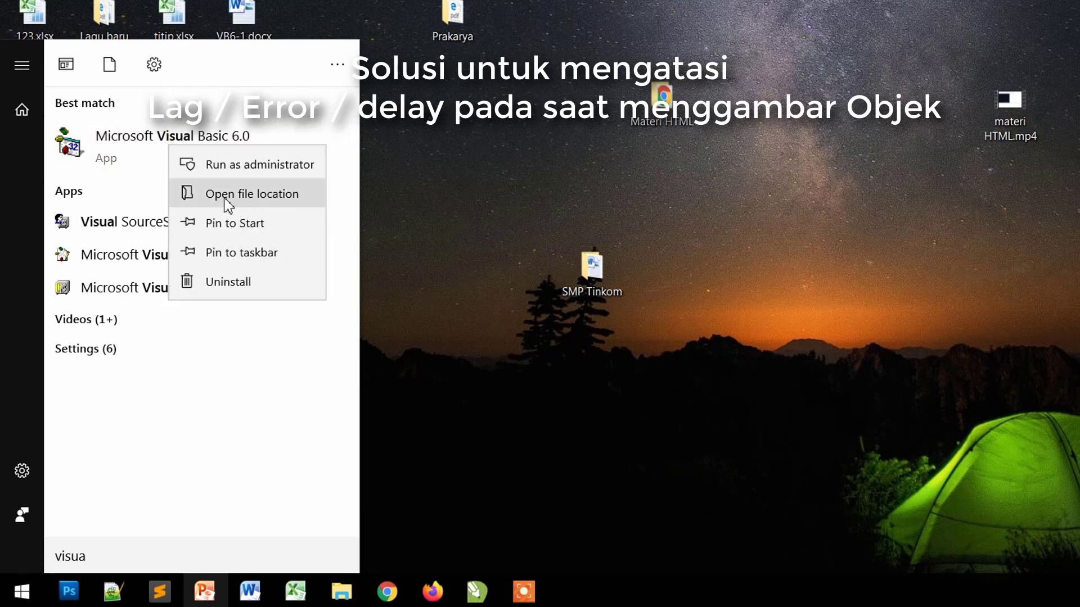
left_click(259, 196)
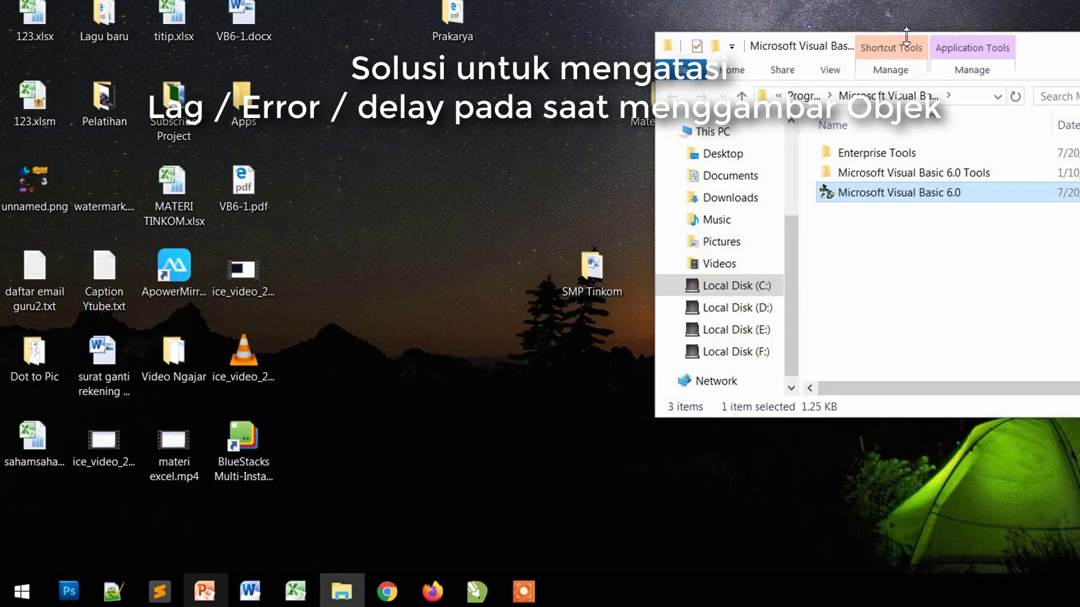
left_click_drag(906, 37, 747, 0)
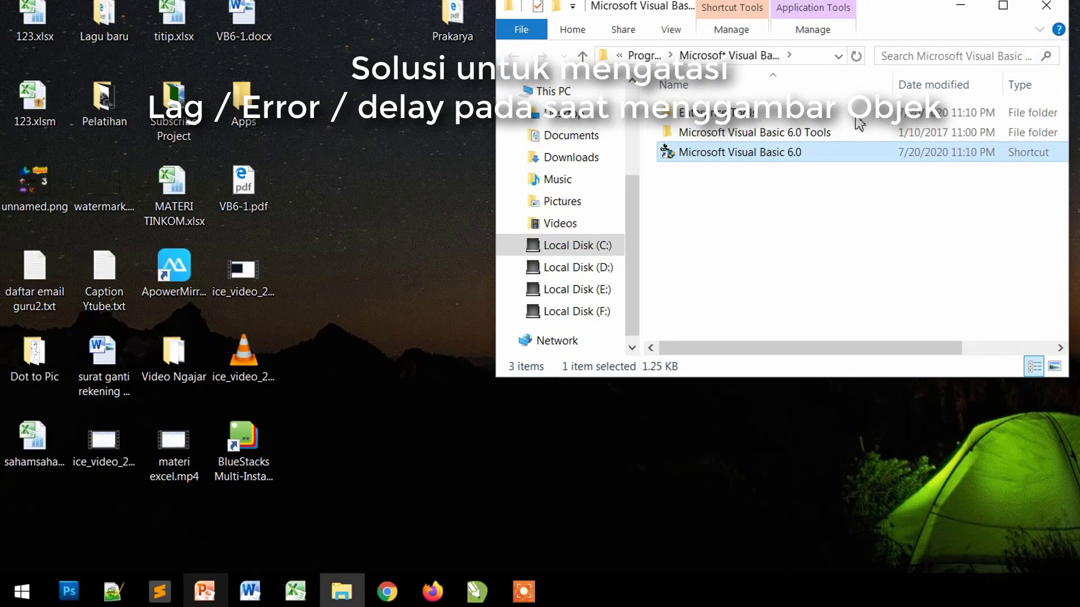
- Open the properties of the Microsoft Visual Basic 6.0 shortcut and enlarge the screen with Magnifier
right_click(767, 153)
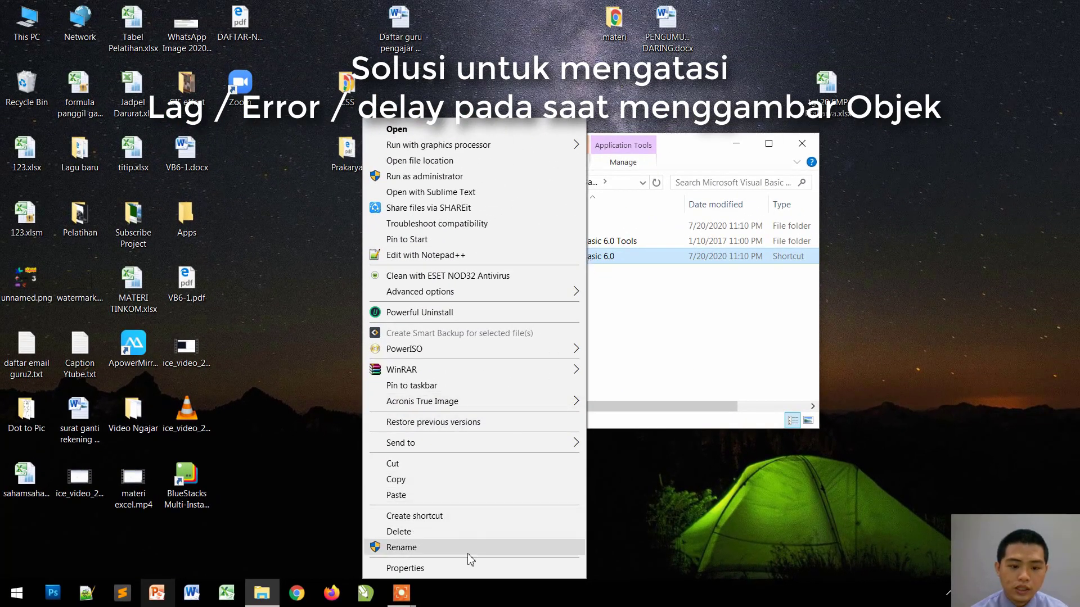
left_click(405, 568)
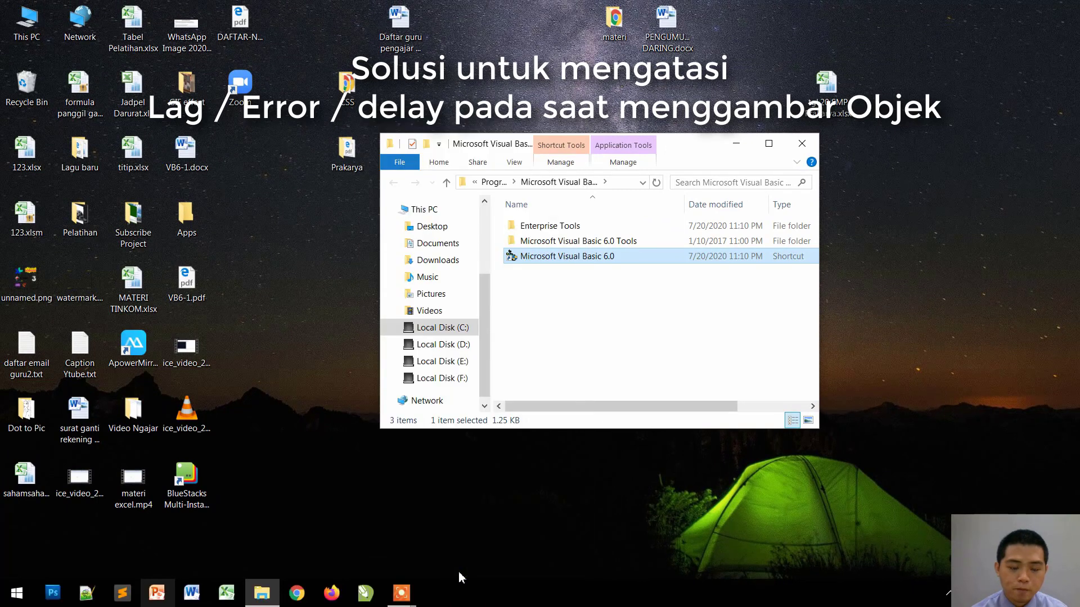
left_click_drag(706, 243, 606, 189)
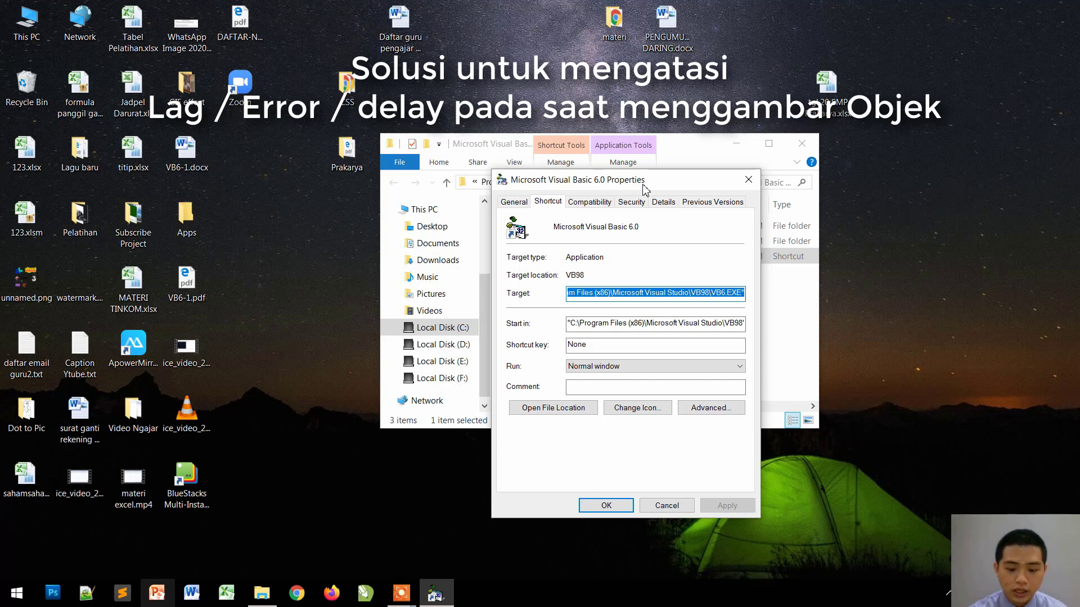
key("super+plus")
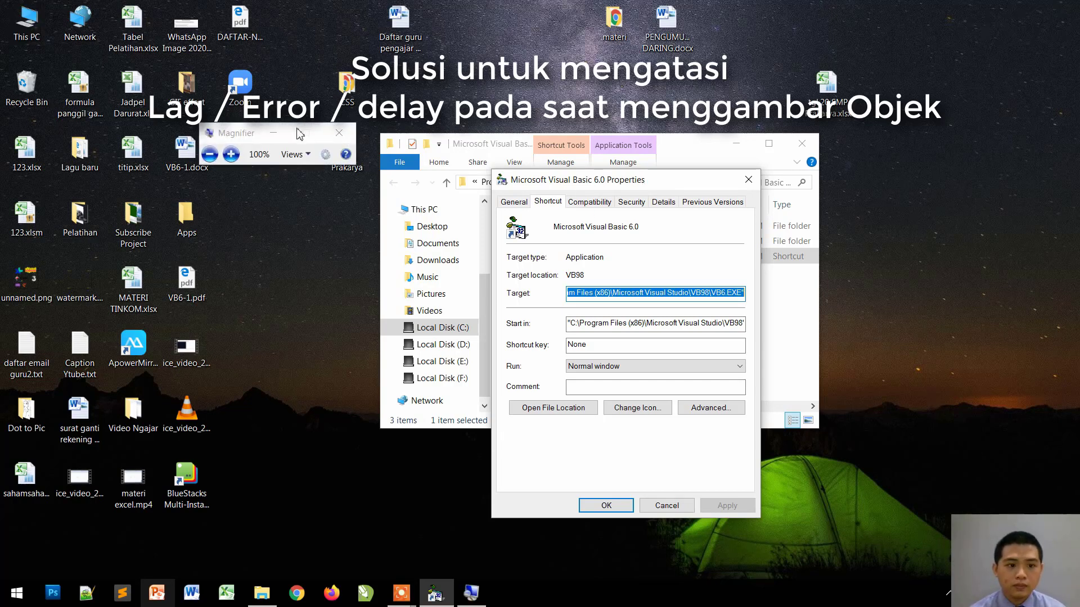
left_click(273, 134)
key("super+plus")
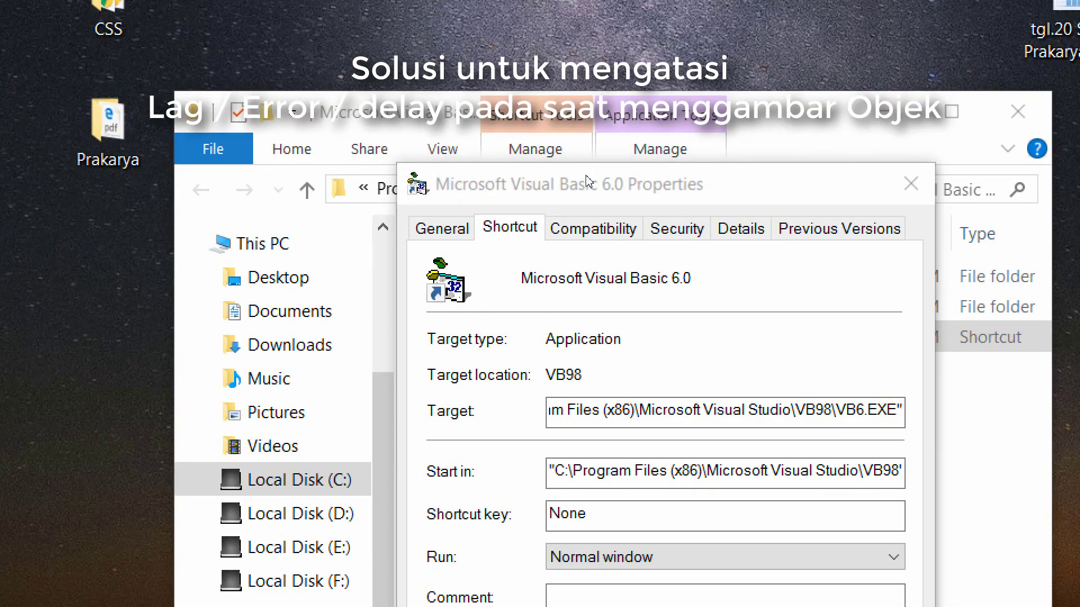
key("super+minus")
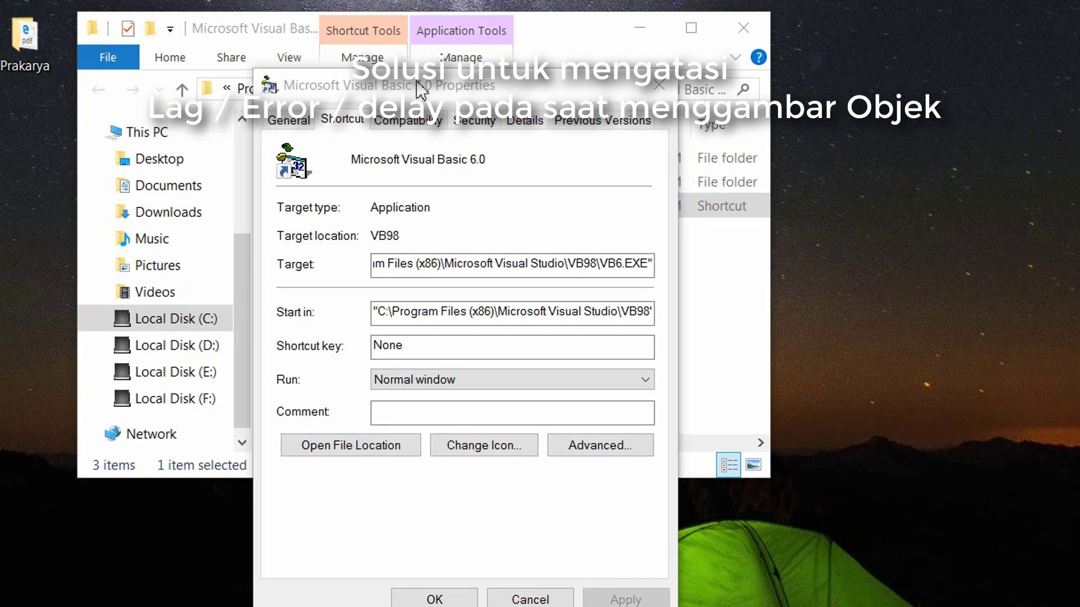
left_click_drag(421, 90, 346, 50)
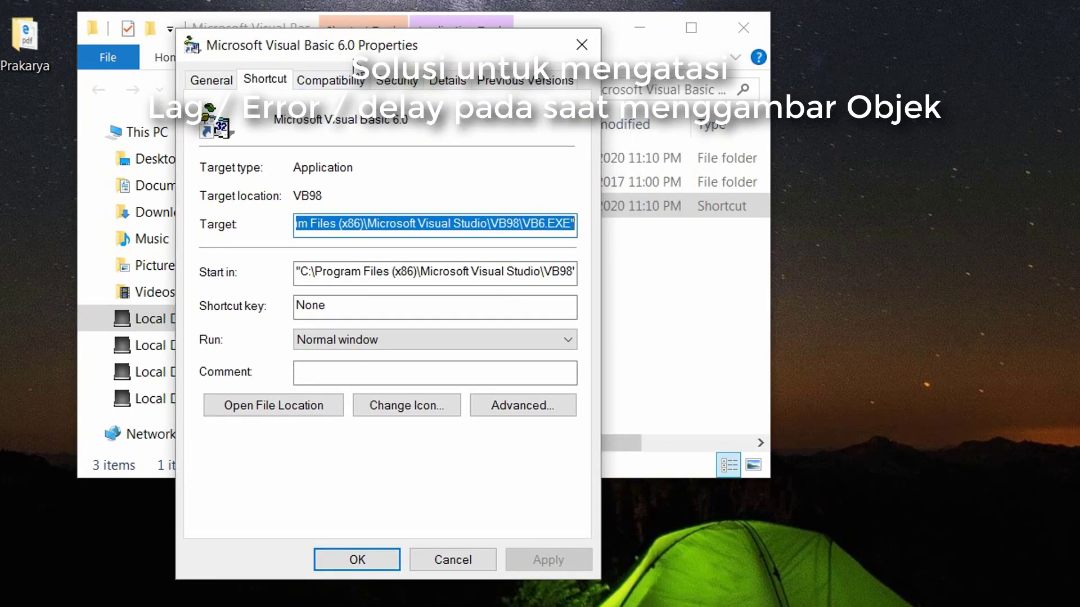
left_click_drag(344, 57, 322, 4)
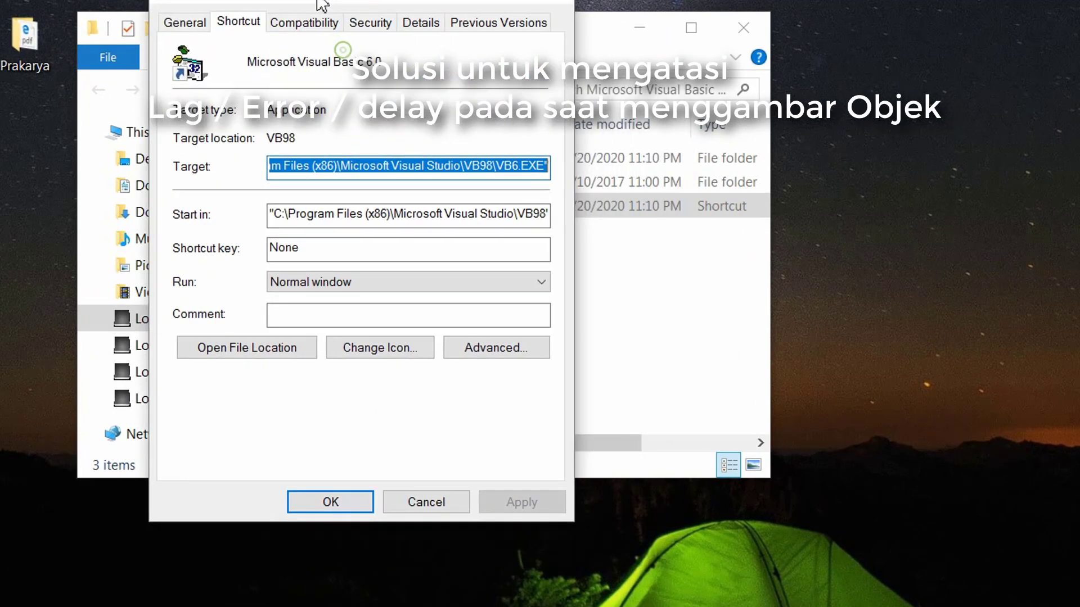
- Enable compatibility mode for Windows XP (Service Pack 2) on the Visual Basic 6.0 shortcut and save its properties
left_click(309, 27)
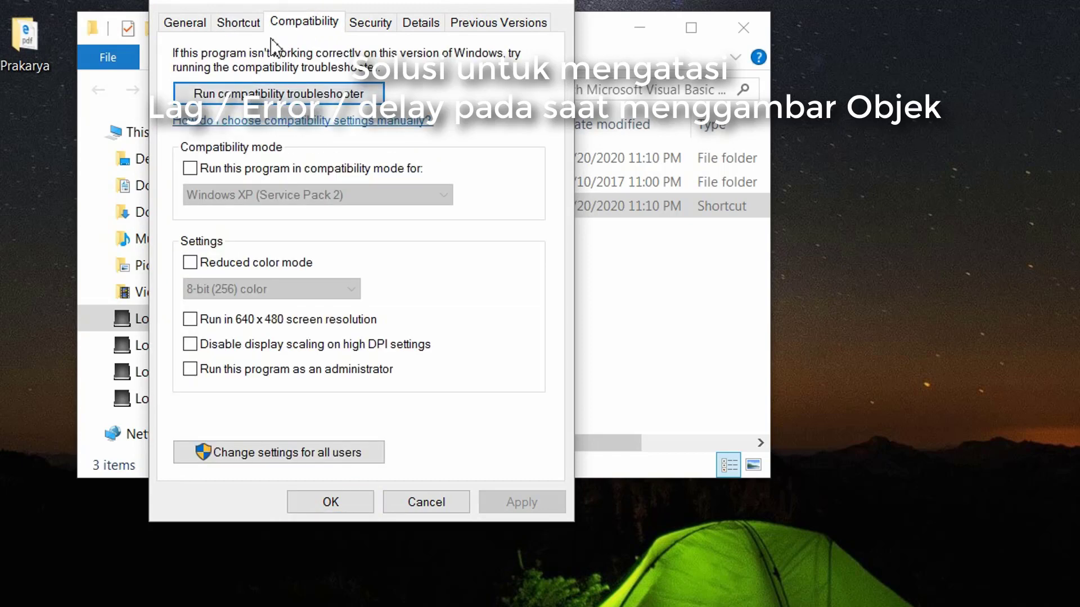
left_click_drag(294, 5, 573, 88)
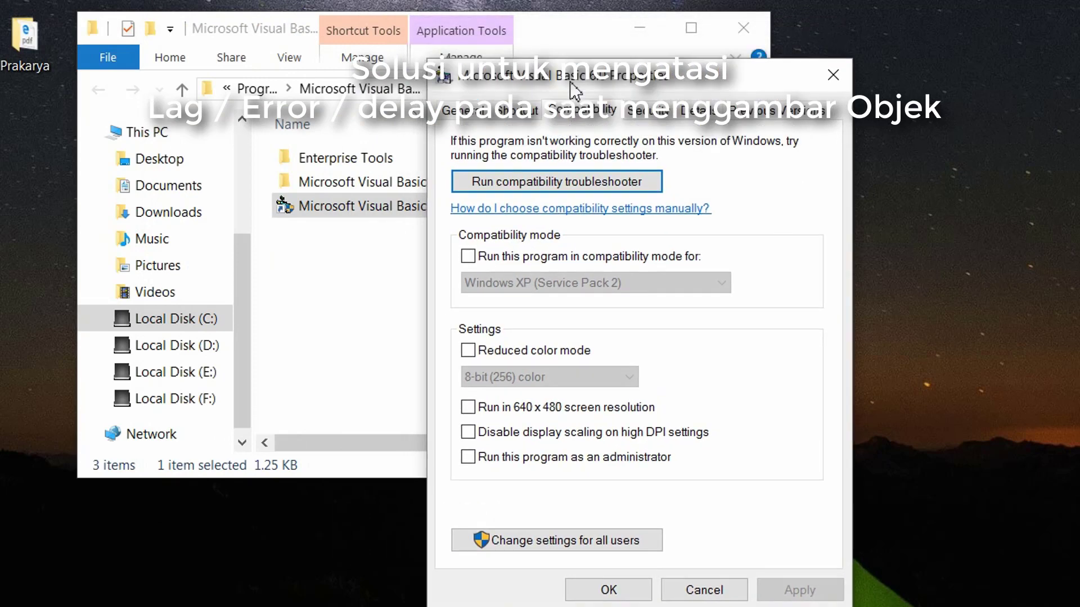
left_click(479, 258)
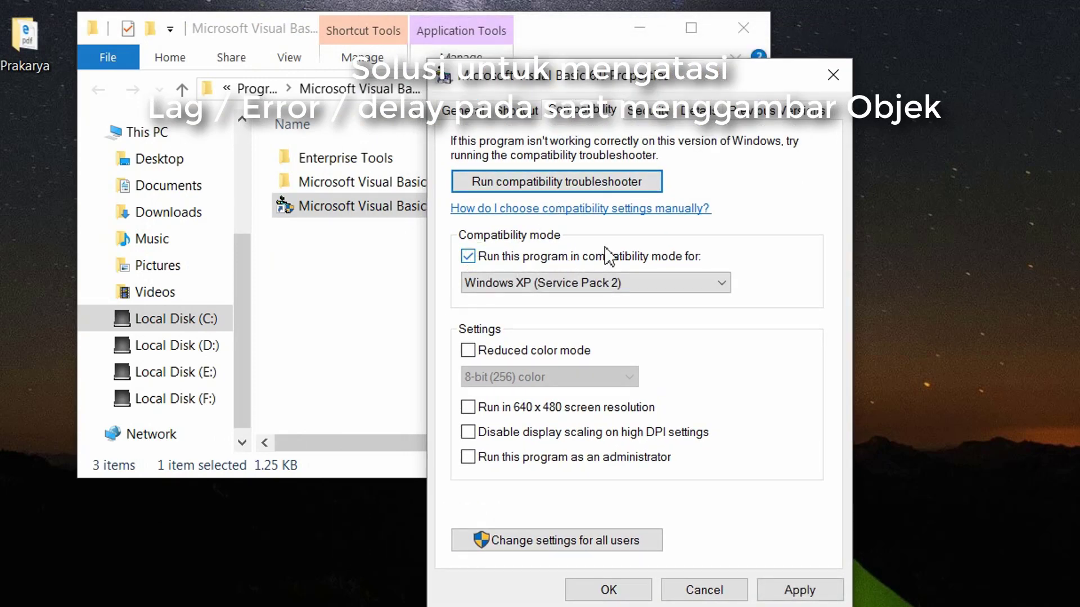
left_click(498, 285)
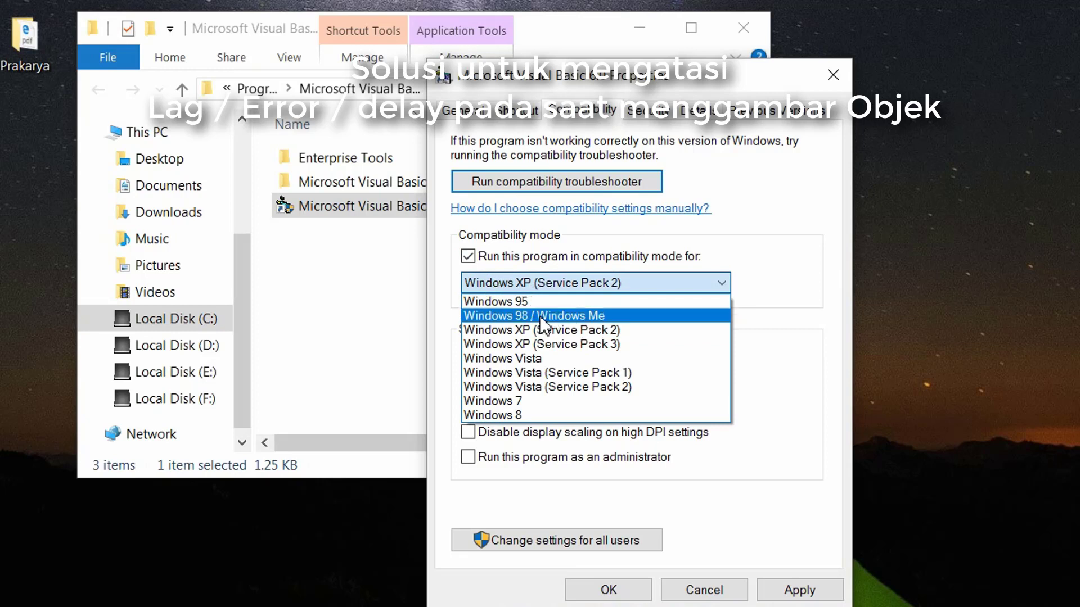
left_click(714, 232)
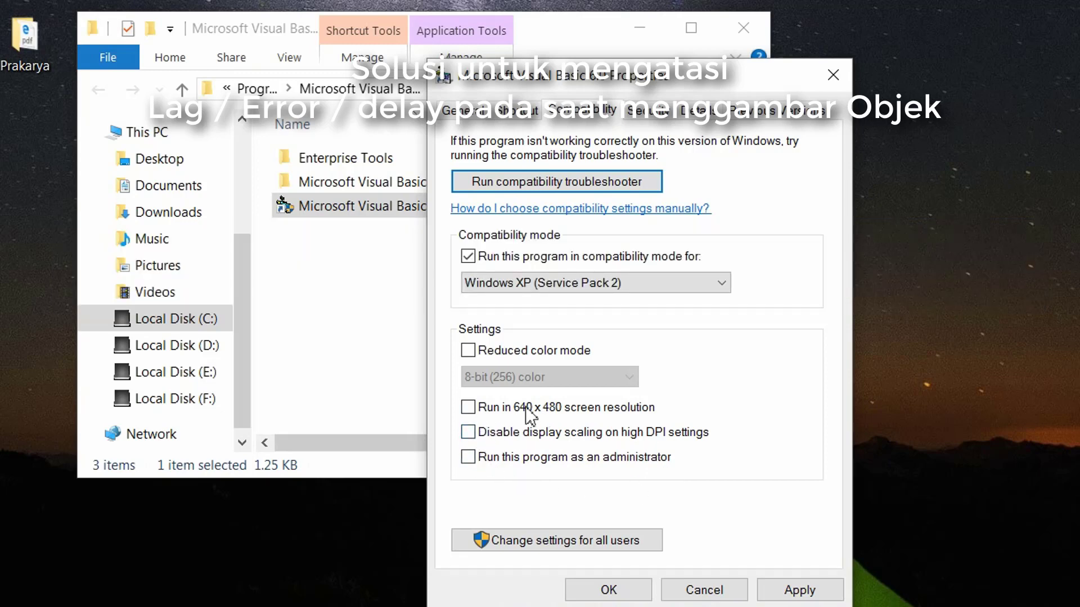
left_click(609, 588)
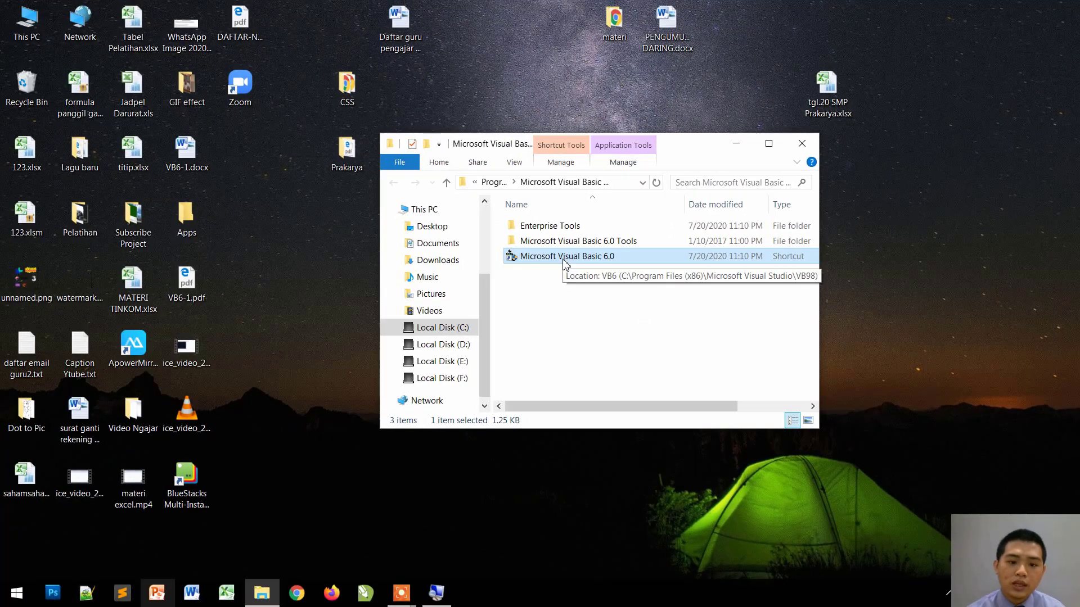
- Start Microsoft Visual Basic 6.0 from its shortcut and create a new Standard EXE project
double_click(371, 221)
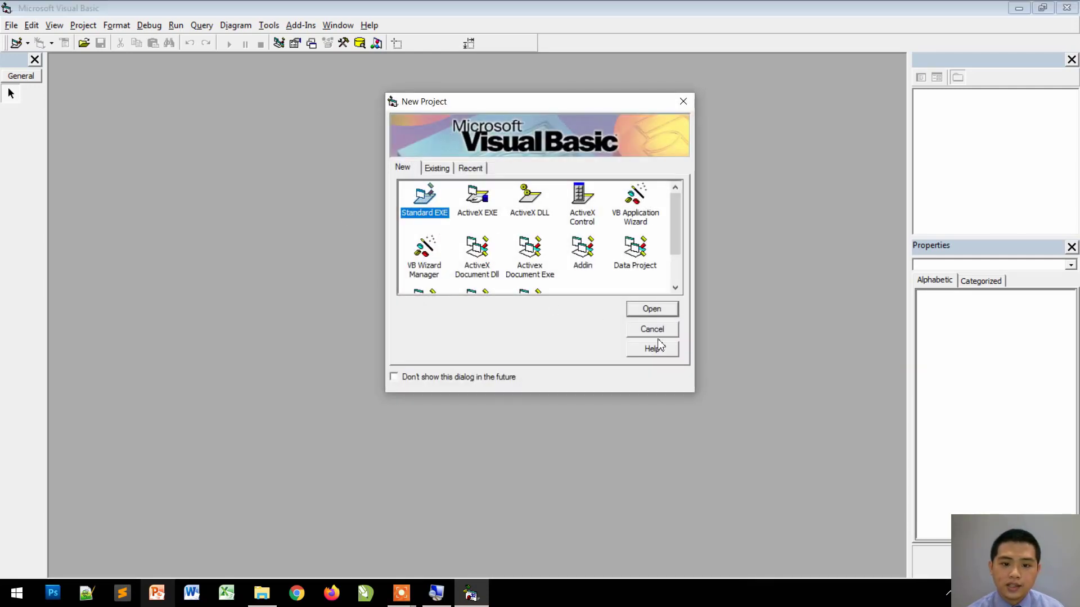
left_click(654, 310)
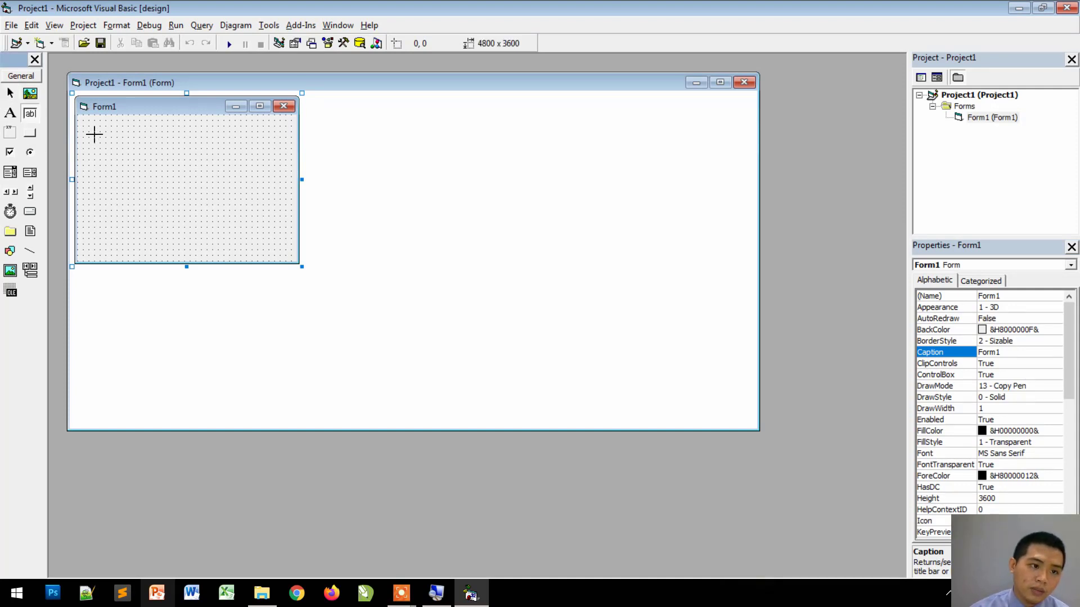
- Draw a test text box about 1815 x 1335 near the upper-left corner of Form1 and cut it
left_click_drag(94, 134, 174, 195)
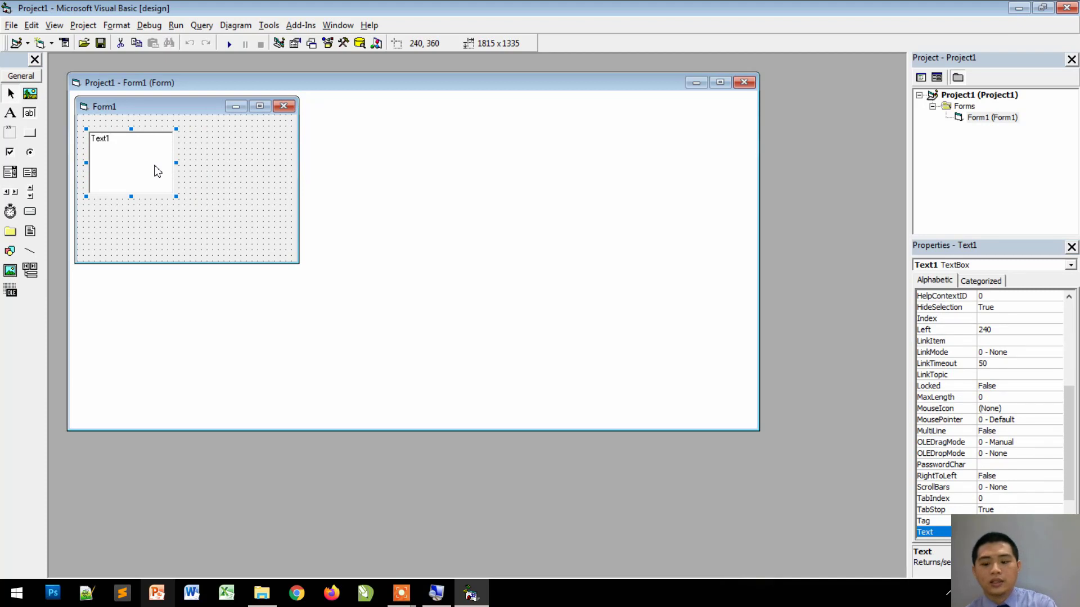
key("ctrl+x")
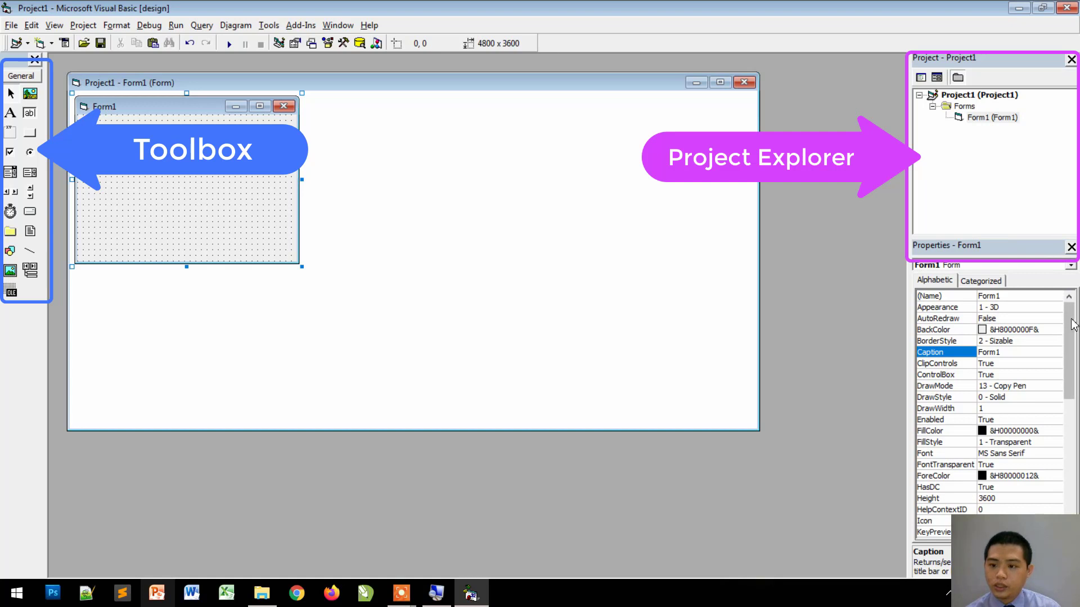
left_click_drag(1066, 341, 1071, 316)
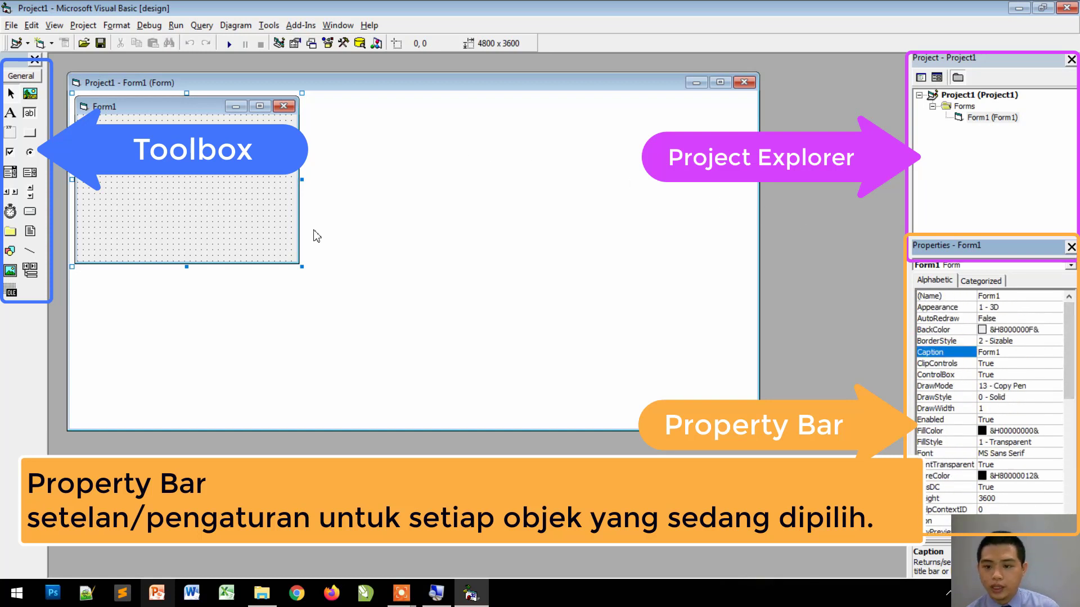
left_click(125, 182)
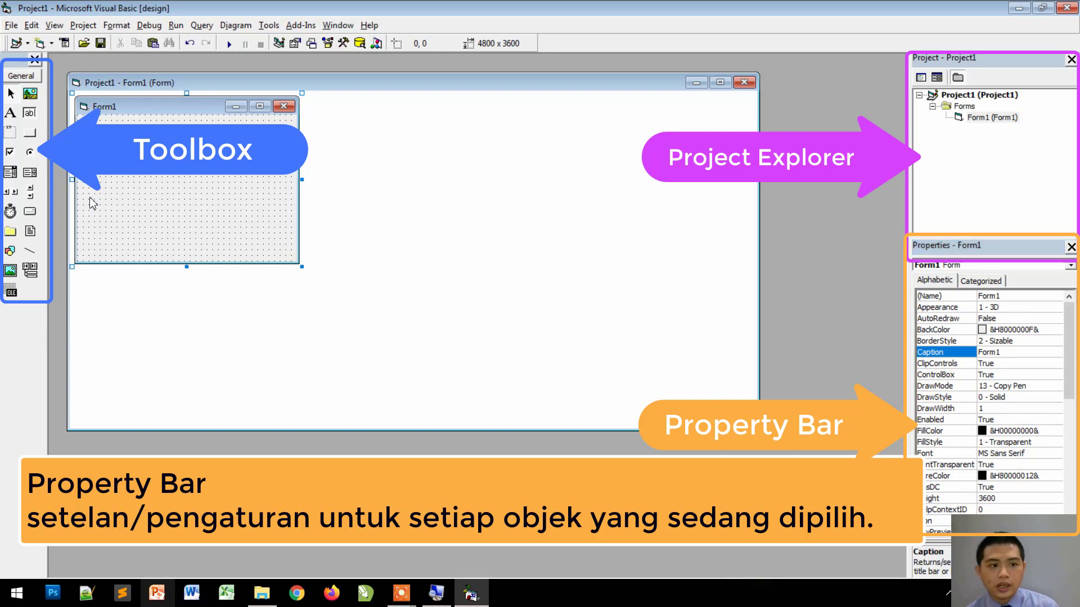